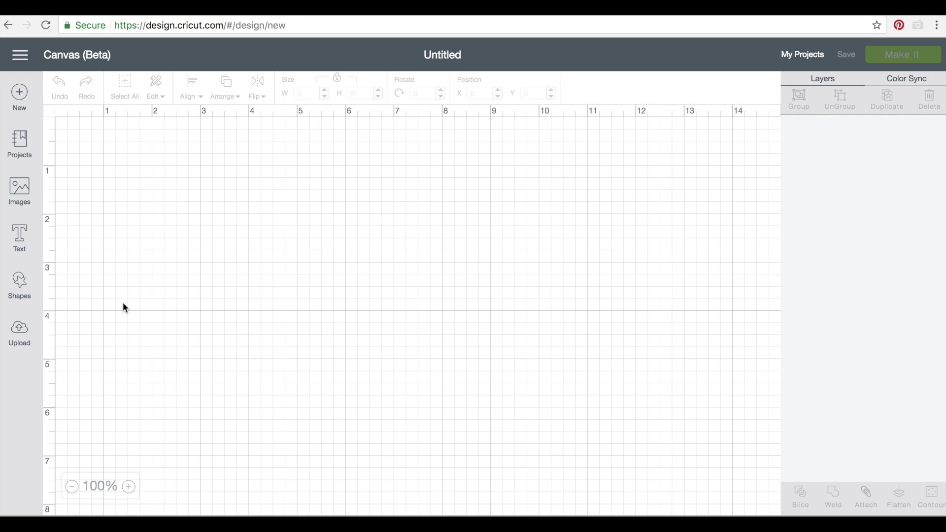
Step: Add a square, unlock its proportions and stretch it larger
{"action": "left_click", "coordinate": [22, 288]}
{"action": "left_click", "coordinate": [74, 243]}
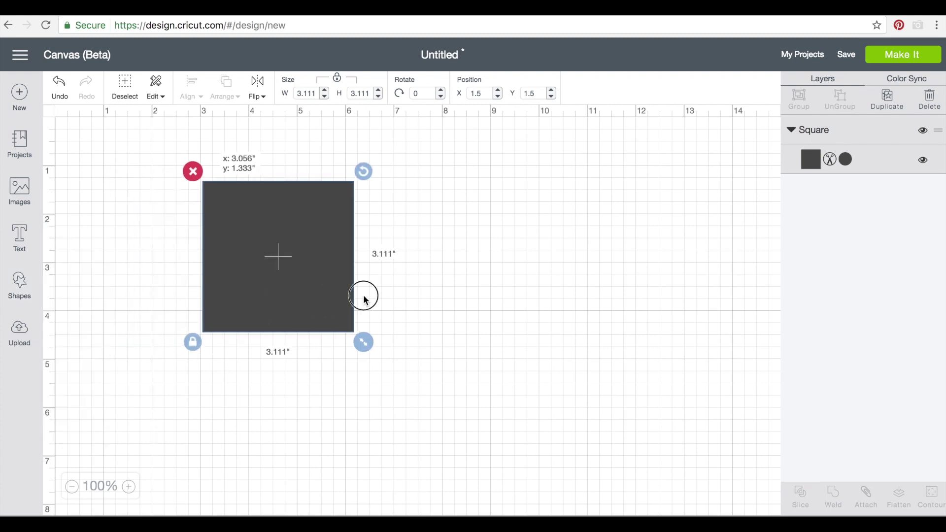
{"action": "left_click", "coordinate": [229, 335]}
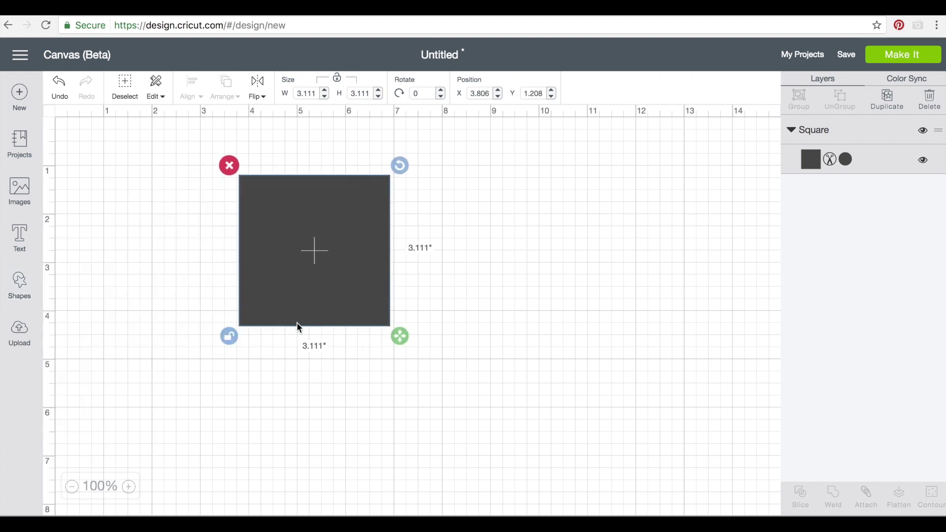
{"action": "left_click_drag", "start_coordinate": [400, 338], "coordinate": [418, 433]}
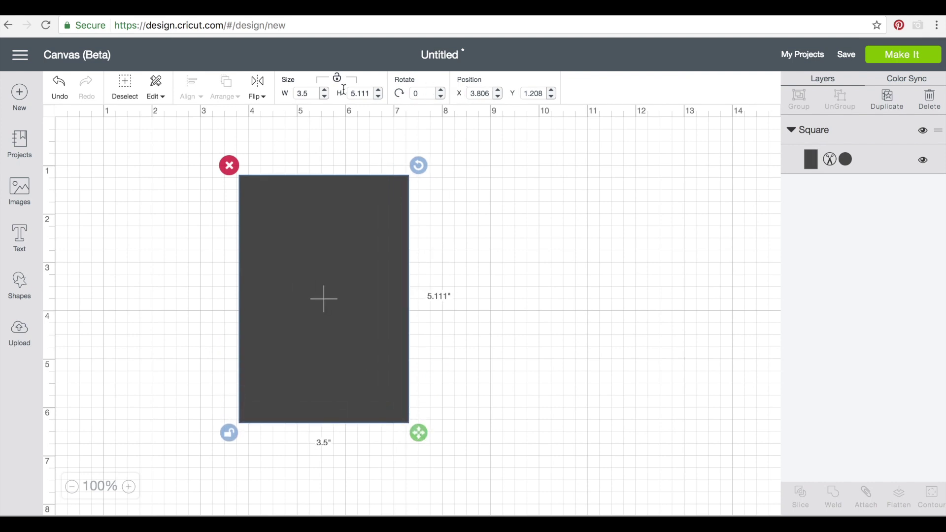
Step: Set the shape's width to 5.75 in, leaving it 5.111 in tall
{"action": "left_click", "coordinate": [309, 92]}
{"action": "left_click_drag", "start_coordinate": [309, 93], "coordinate": [296, 91]}
{"action": "type", "text": "5.75"}
{"action": "key", "text": "Return"}
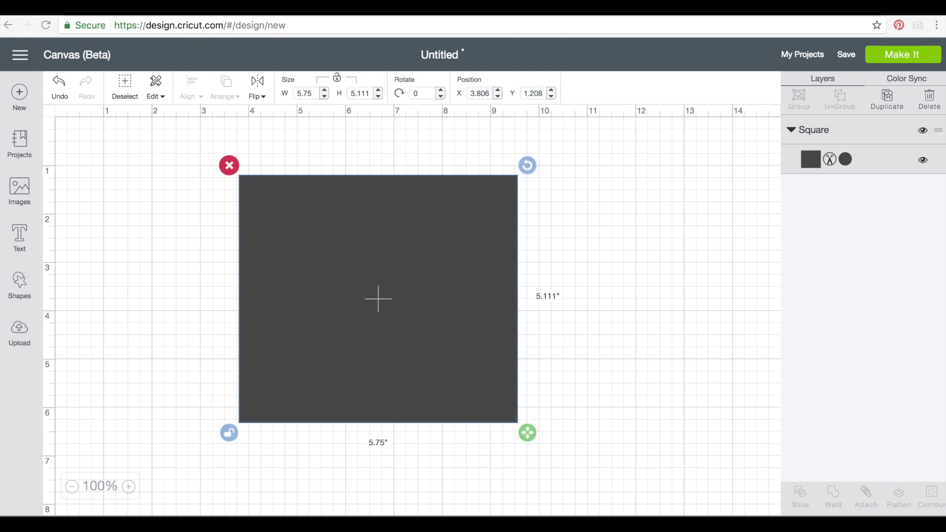
{"action": "key", "text": "super+Tab"}
Step: Compute 5 ÷ 16 = 0.3125 in Calculator and move the window off the design
{"action": "left_click", "coordinate": [319, 188]}
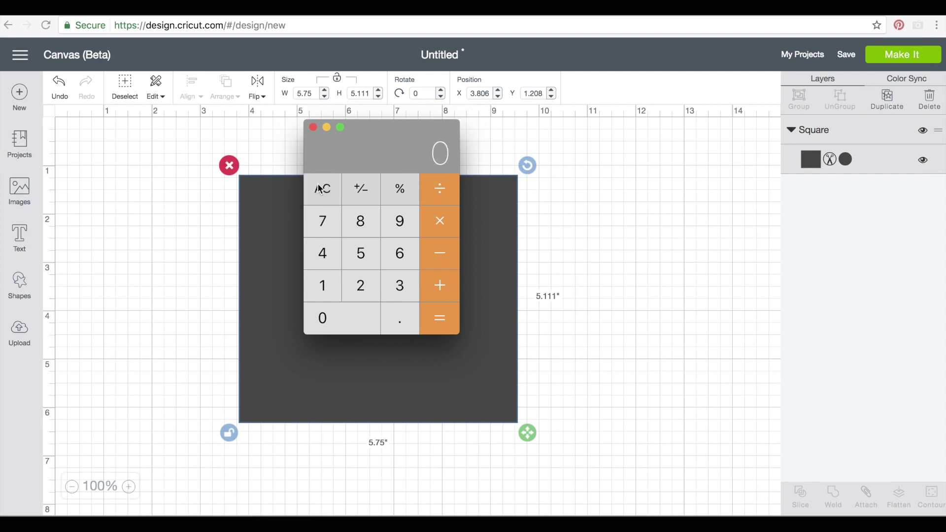
{"action": "left_click", "coordinate": [367, 252]}
{"action": "left_click", "coordinate": [441, 197]}
{"action": "left_click", "coordinate": [325, 276]}
{"action": "left_click", "coordinate": [398, 251]}
{"action": "left_click", "coordinate": [442, 312]}
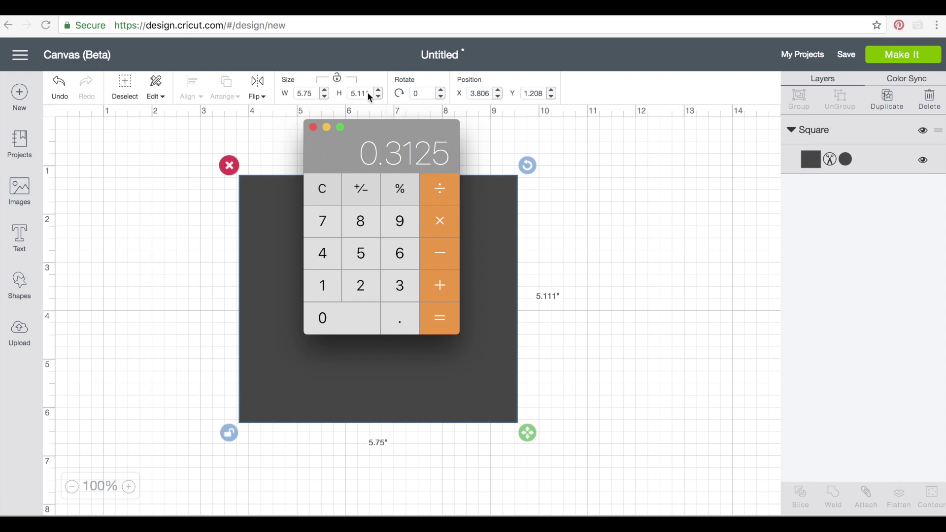
{"action": "left_click_drag", "start_coordinate": [360, 132], "coordinate": [569, 183]}
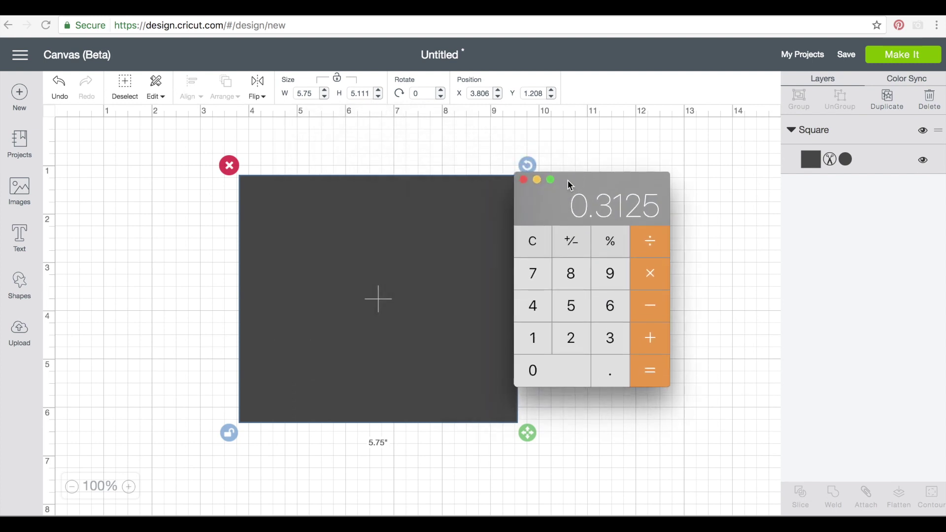
{"action": "left_click", "coordinate": [368, 94]}
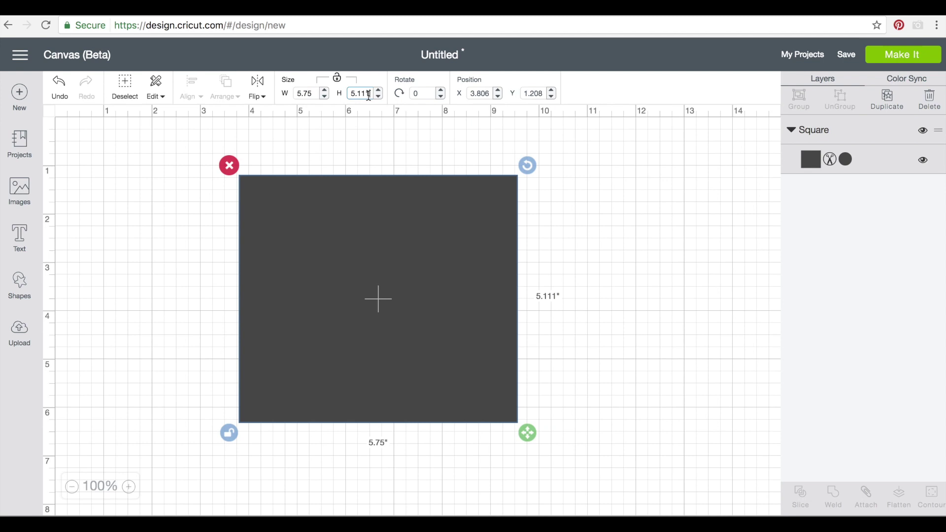
Step: Set the rectangle's height to 8.313 in and drag it up and left
{"action": "double_click", "coordinate": [368, 95]}
{"action": "type", "text": "8."}
{"action": "key", "text": "super+Tab"}
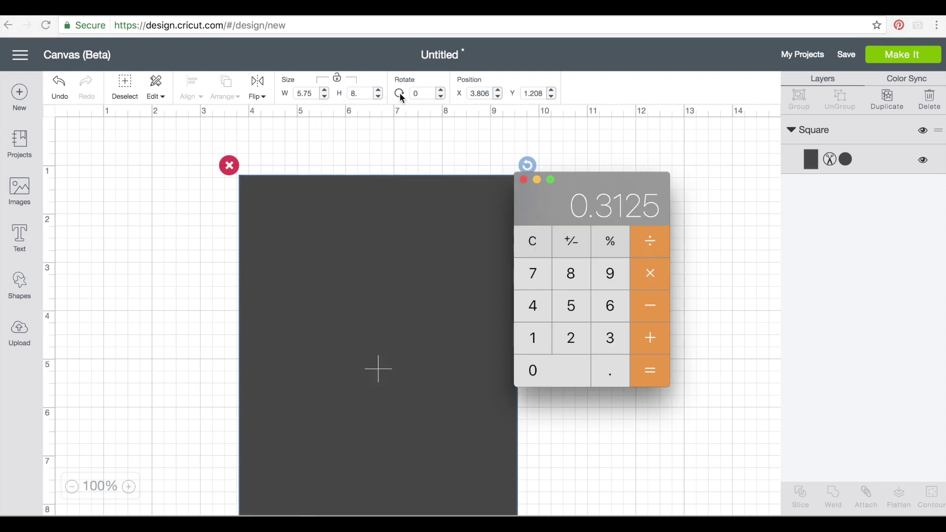
{"action": "left_click", "coordinate": [365, 94]}
{"action": "type", "text": ".313"}
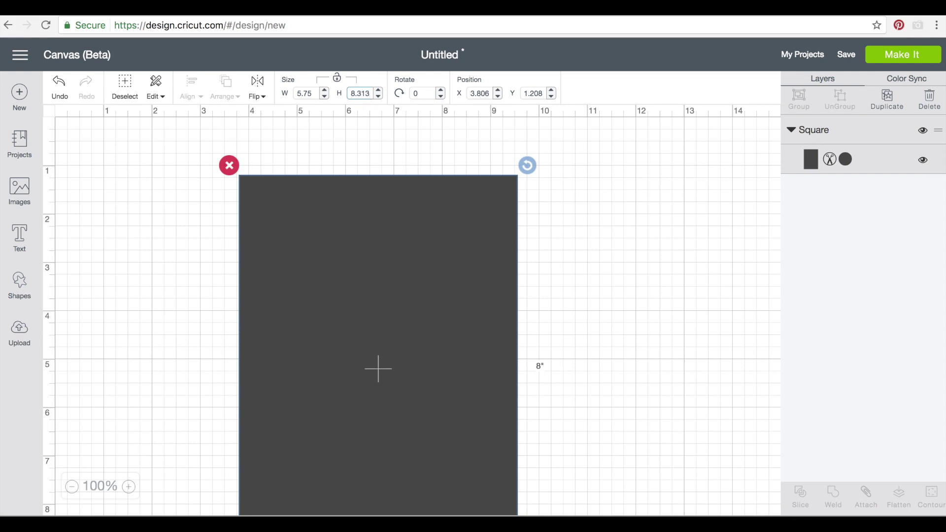
{"action": "key", "text": "Return"}
{"action": "left_click_drag", "start_coordinate": [434, 269], "coordinate": [363, 247]}
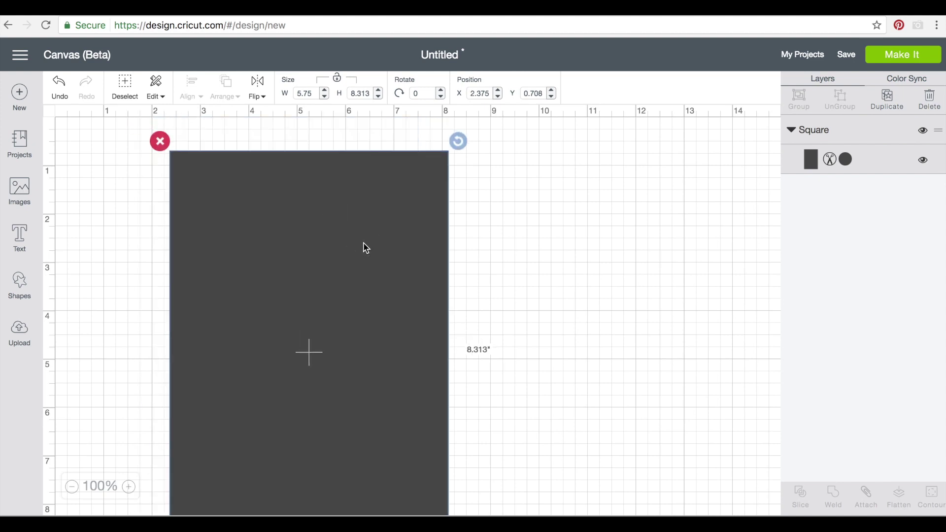
Step: At 75% zoom, relock proportions and nudge the rectangle to X 2.634, Y 1.394
{"action": "left_click", "coordinate": [71, 486]}
{"action": "left_click", "coordinate": [126, 459]}
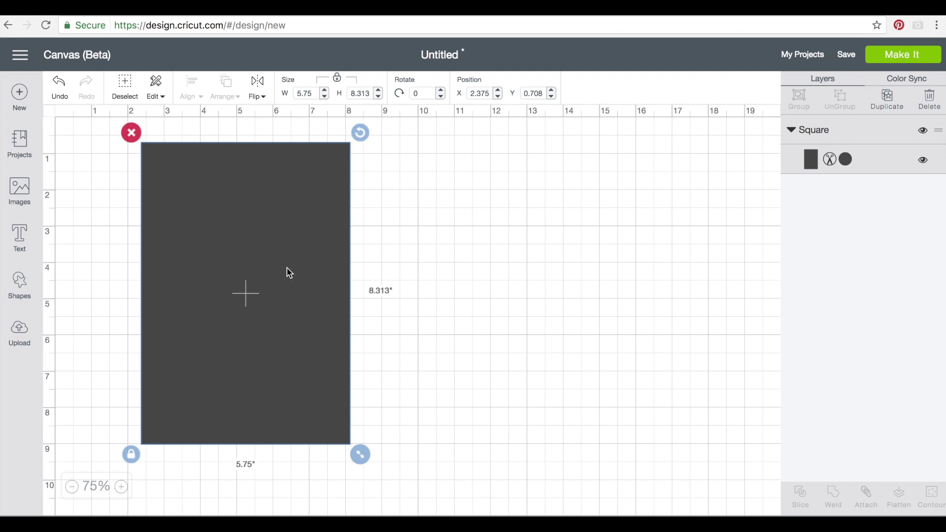
{"action": "left_click_drag", "start_coordinate": [255, 242], "coordinate": [222, 254]}
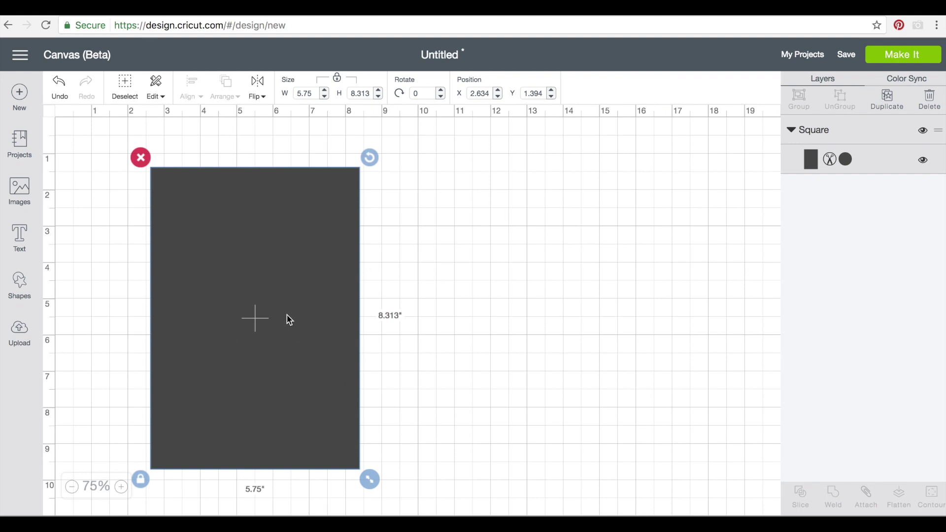
Step: Add a 0.3 in circle and place it near the rectangle's top-right corner
{"action": "left_click", "coordinate": [31, 290]}
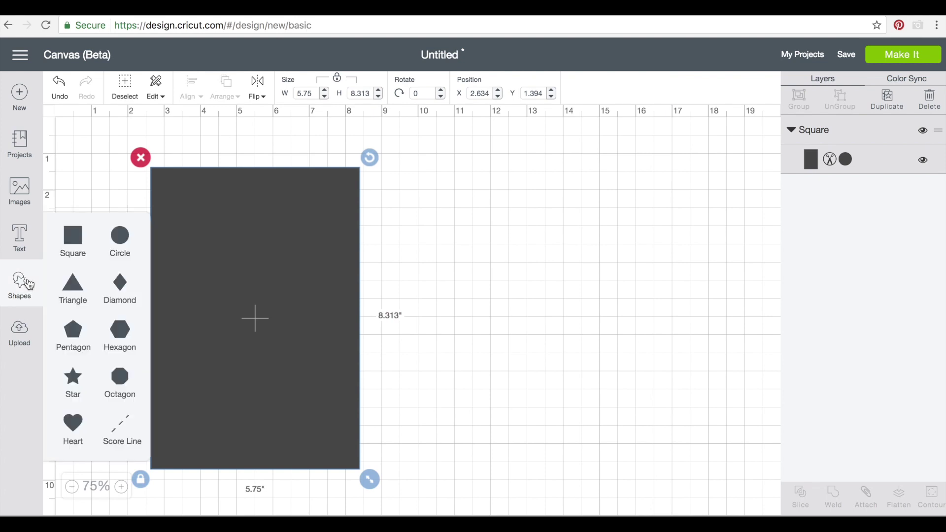
{"action": "left_click", "coordinate": [123, 239]}
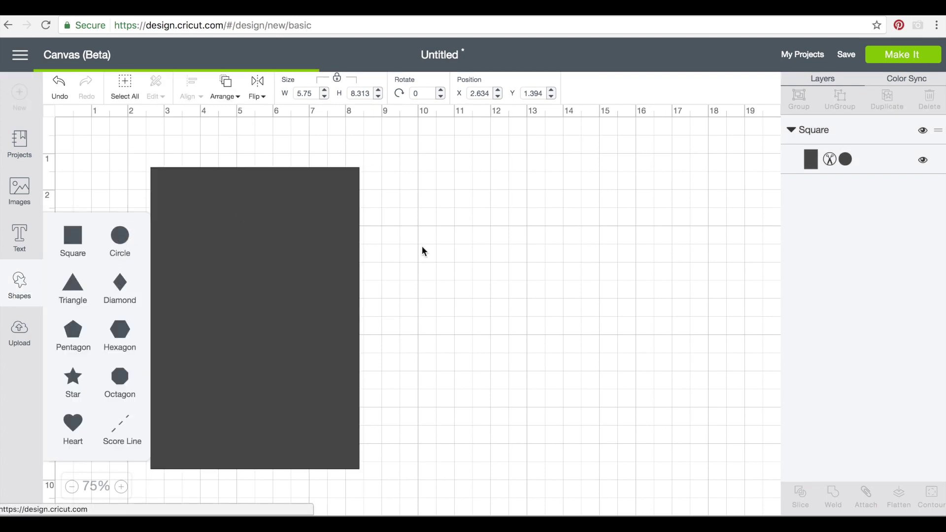
{"action": "left_click_drag", "start_coordinate": [329, 288], "coordinate": [463, 297]}
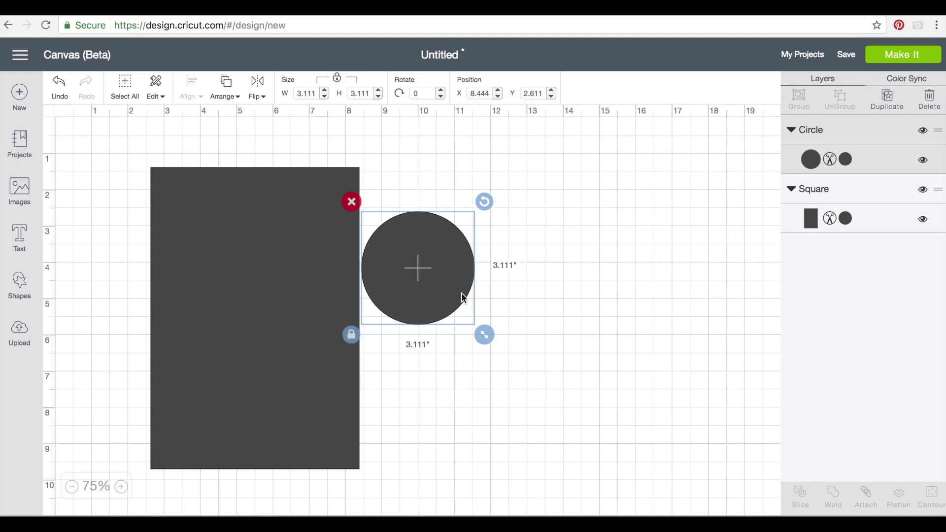
{"action": "left_click_drag", "start_coordinate": [484, 335], "coordinate": [396, 246]}
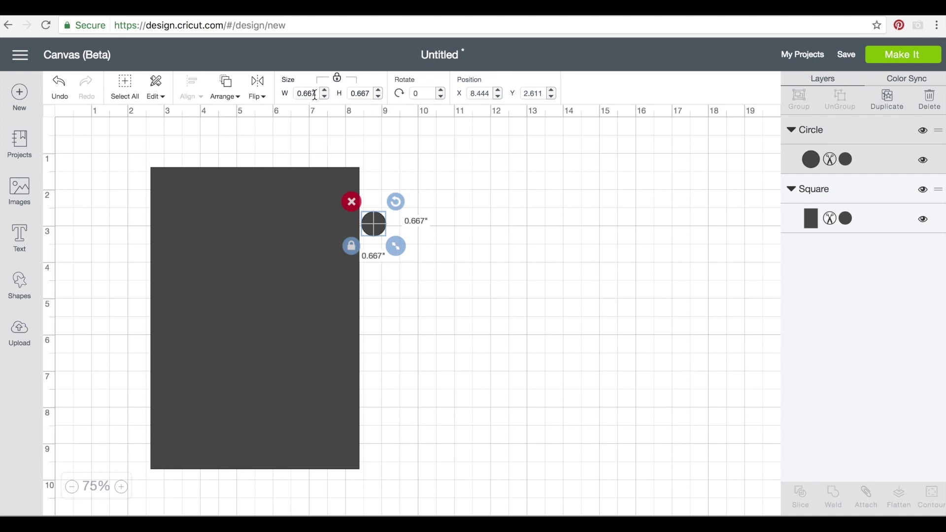
{"action": "left_click_drag", "start_coordinate": [315, 94], "coordinate": [285, 93]}
{"action": "type", "text": ".3"}
{"action": "left_click_drag", "start_coordinate": [368, 217], "coordinate": [350, 214]}
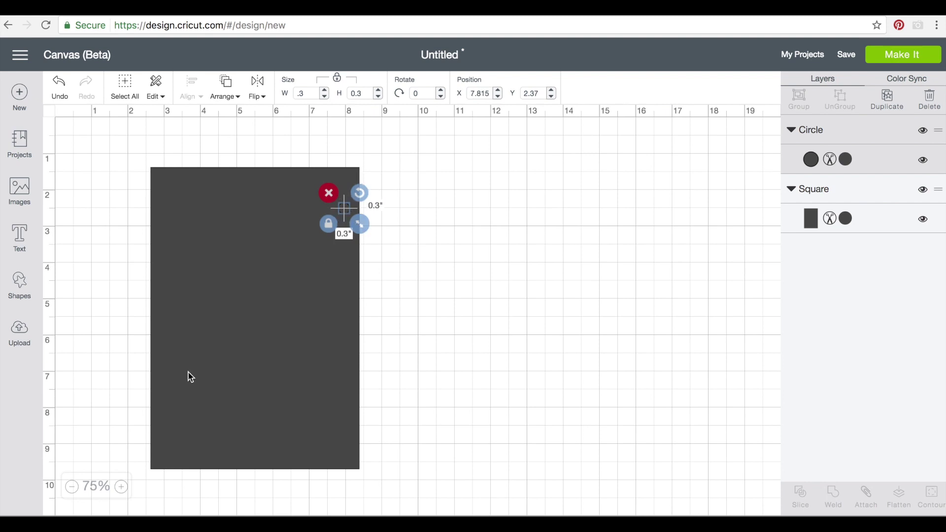
Step: At 100% zoom, set the rectangle's position to X 0 and Y 0
{"action": "left_click", "coordinate": [120, 487]}
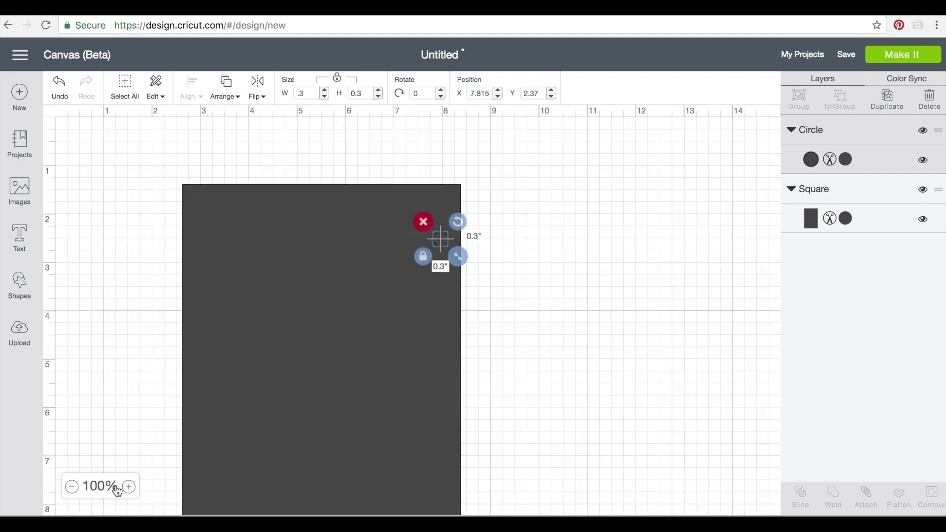
{"action": "left_click", "coordinate": [292, 315]}
{"action": "left_click", "coordinate": [445, 237]}
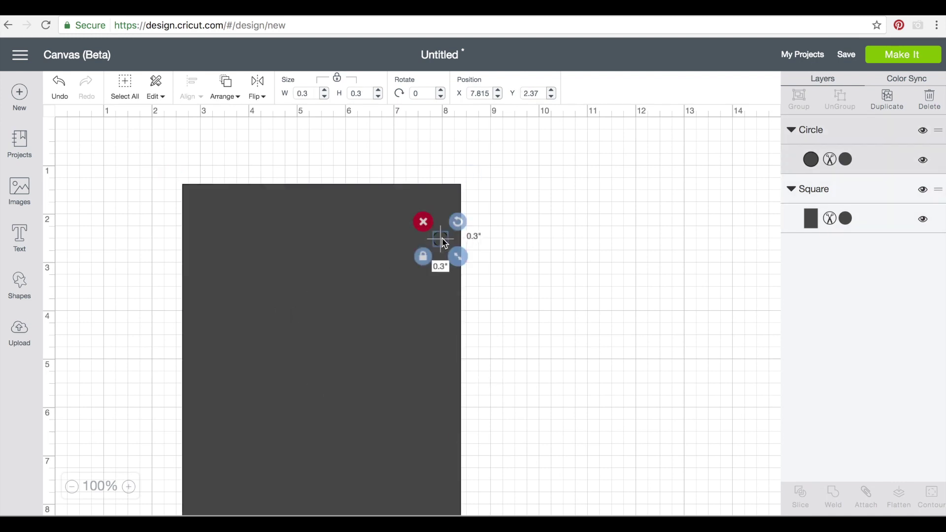
{"action": "left_click", "coordinate": [312, 254]}
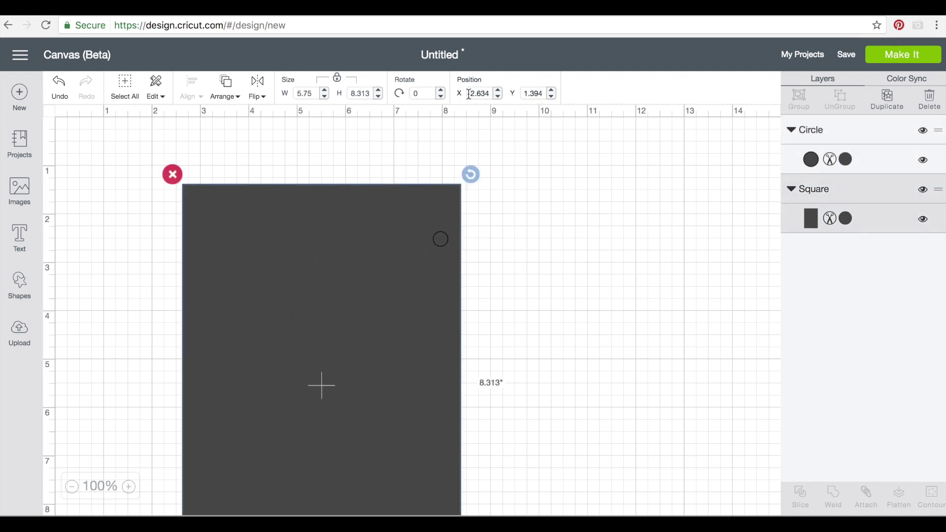
{"action": "left_click_drag", "start_coordinate": [489, 94], "coordinate": [446, 92]}
{"action": "type", "text": "0"}
{"action": "left_click_drag", "start_coordinate": [548, 93], "coordinate": [520, 92]}
{"action": "type", "text": "0"}
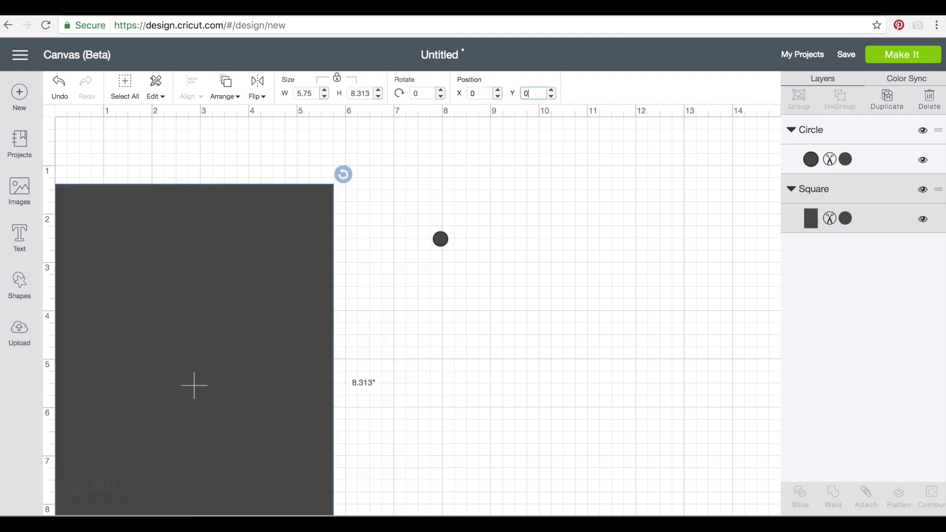
Step: Reapply Y 0 to the rectangle and move the circle to X 6.468, Y 1.343
{"action": "left_click", "coordinate": [501, 190]}
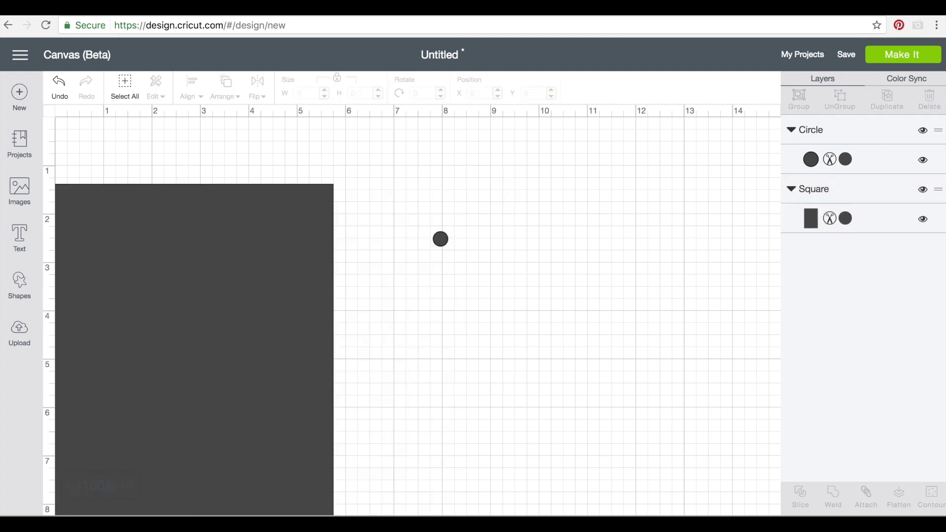
{"action": "left_click", "coordinate": [306, 261]}
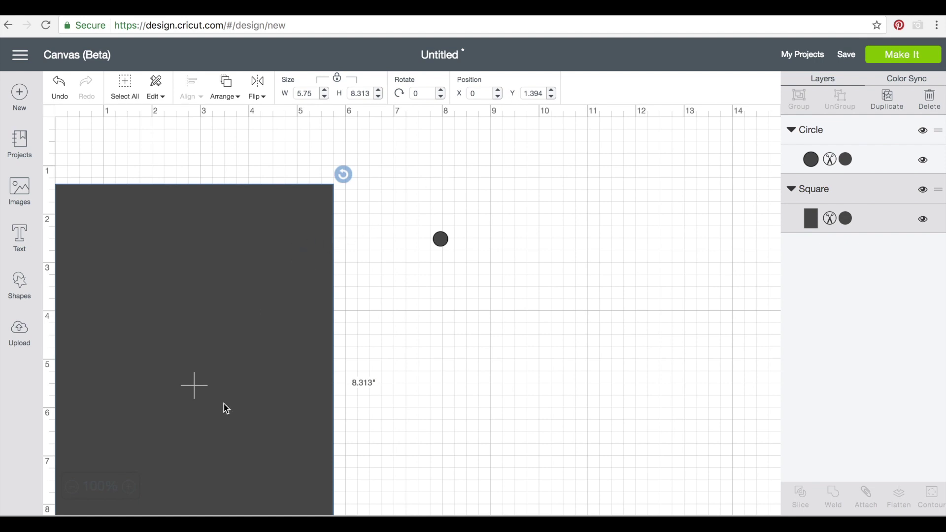
{"action": "left_click", "coordinate": [543, 92]}
{"action": "type", "text": "0"}
{"action": "key", "text": "Return"}
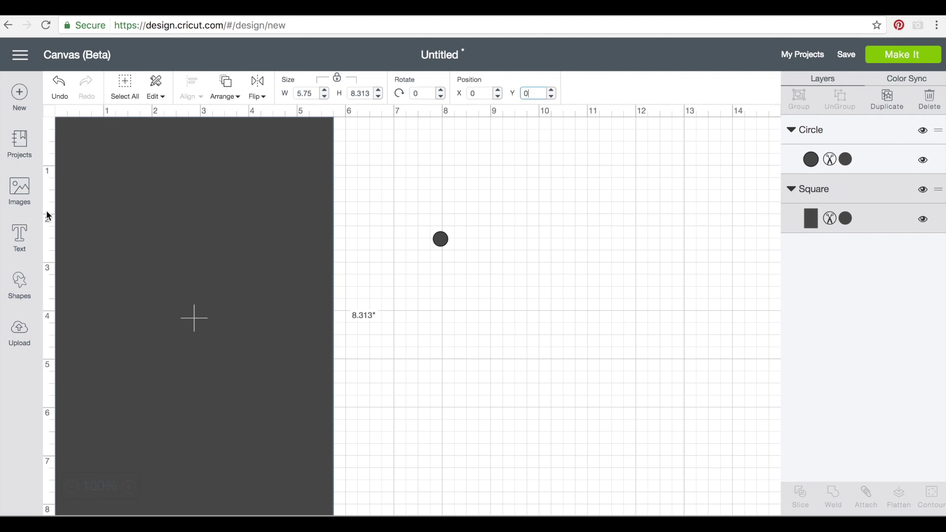
{"action": "left_click_drag", "start_coordinate": [438, 244], "coordinate": [375, 199]}
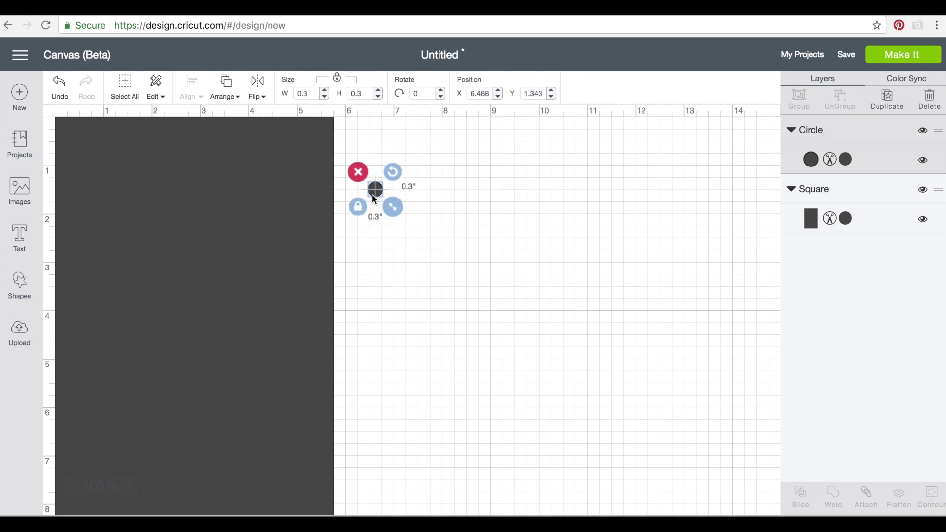
Step: Set the circle's X position to 0.25 in and select the lower punch holes
{"action": "left_click", "coordinate": [488, 94]}
{"action": "type", "text": "0.25"}
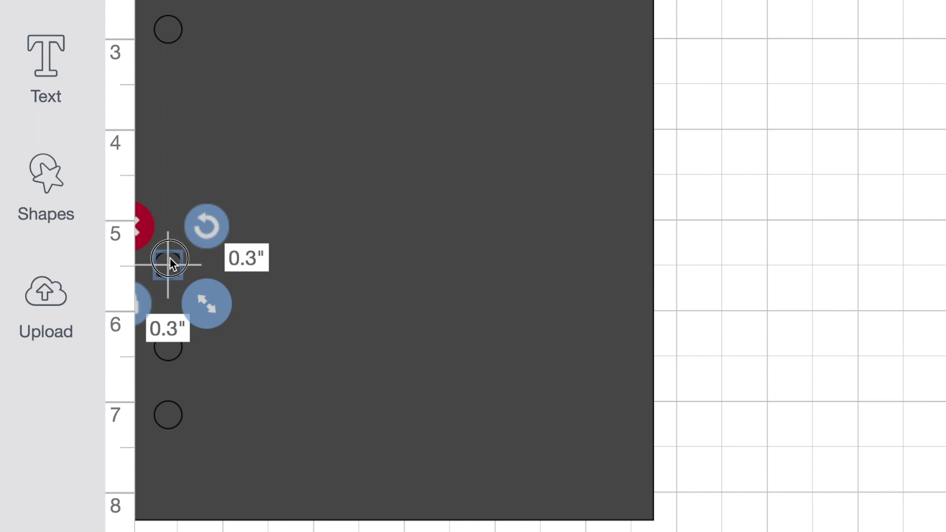
{"action": "left_click", "coordinate": [170, 353]}
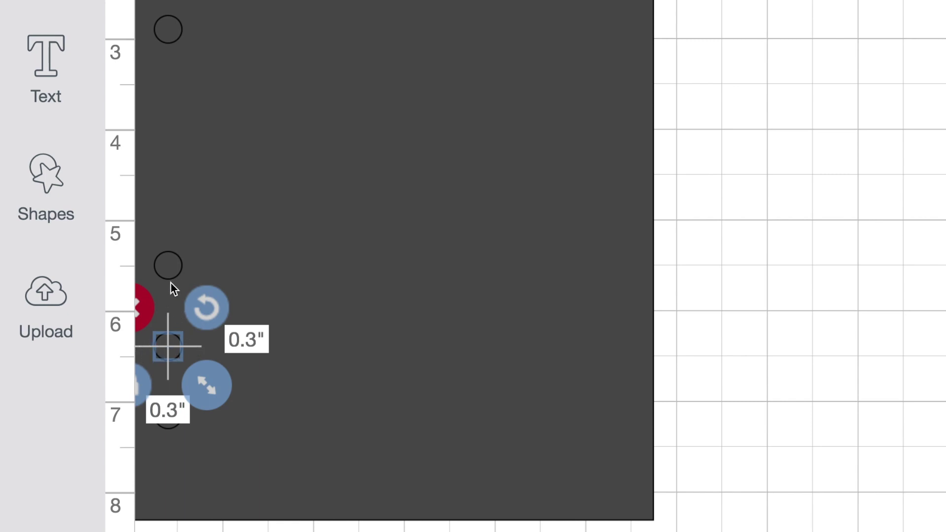
{"action": "left_click", "coordinate": [169, 267]}
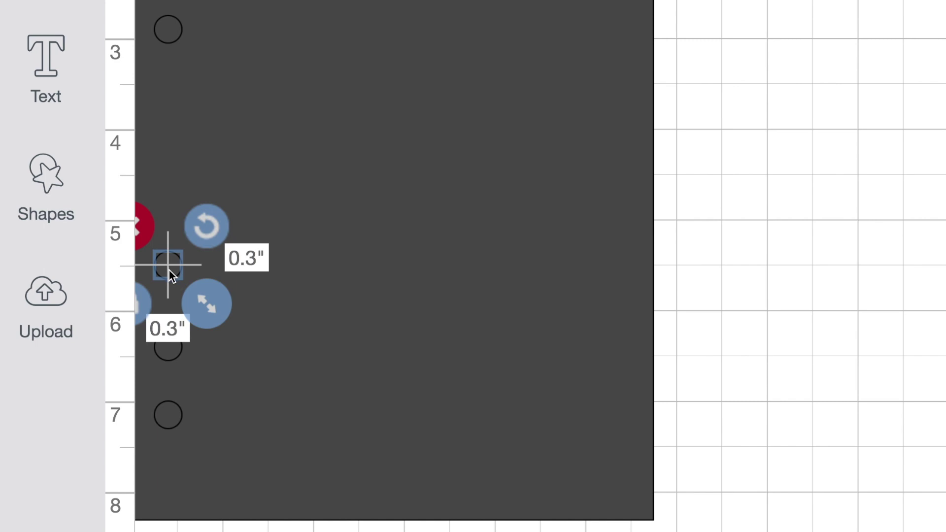
{"action": "scroll", "coordinate": [170, 271], "scroll_direction": "up", "scroll_amount": 5}
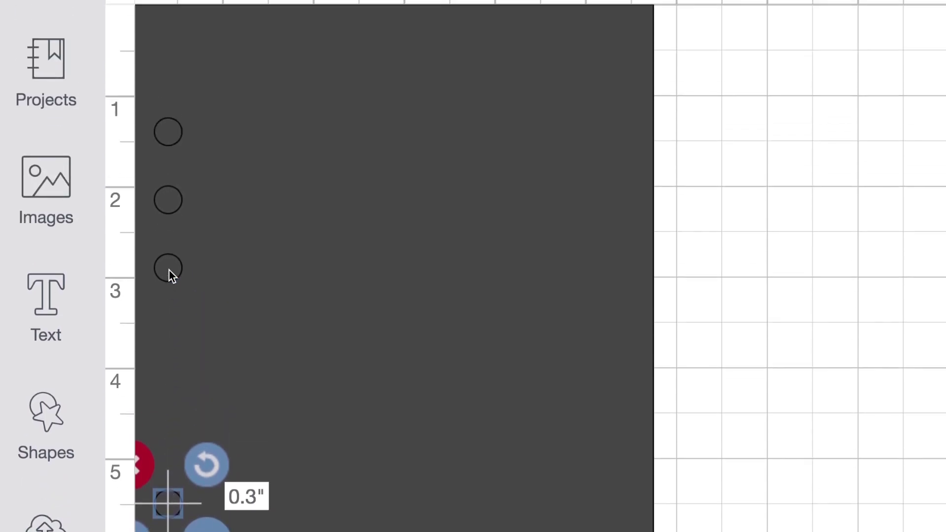
Step: Raise the top hole to about 1.139 in, the second to 1.852 in, then the third
{"action": "left_click", "coordinate": [164, 138]}
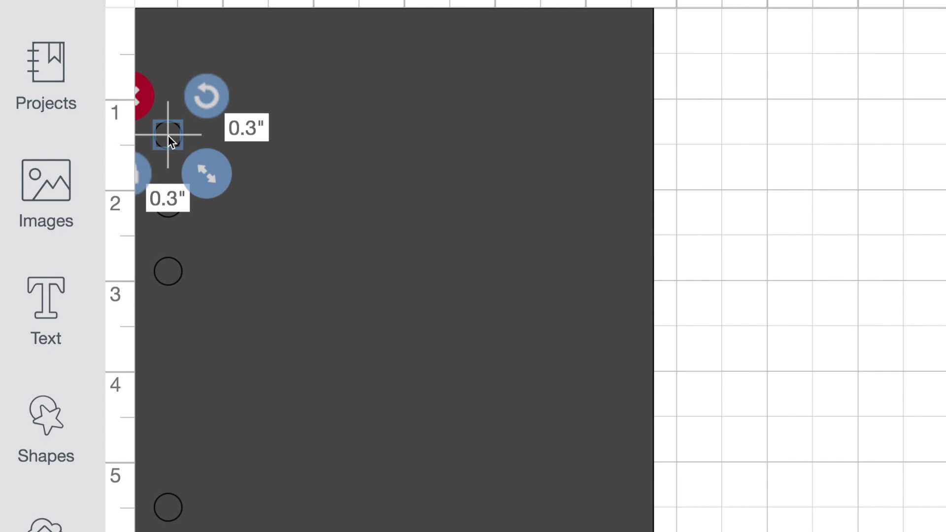
{"action": "left_click_drag", "start_coordinate": [167, 135], "coordinate": [167, 126]}
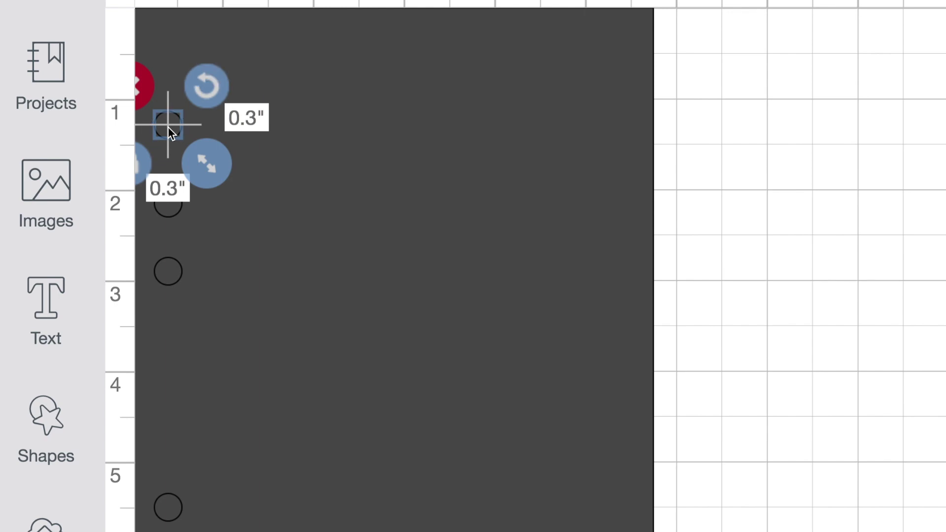
{"action": "left_click", "coordinate": [166, 214]}
{"action": "mouse_move", "coordinate": [167, 202]}
{"action": "left_mouse_down"}
{"action": "mouse_move", "coordinate": [165, 188]}
{"action": "mouse_move", "coordinate": [172, 192]}
{"action": "left_mouse_up"}
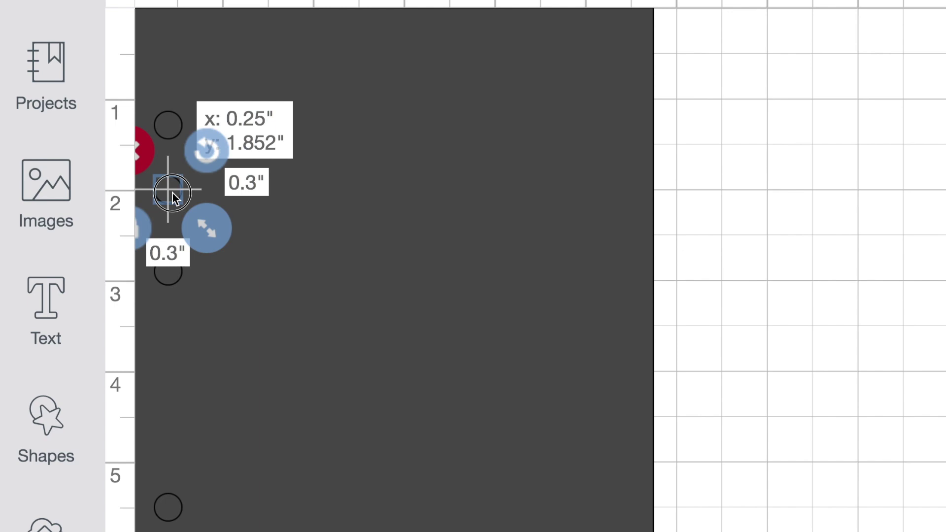
{"action": "left_click_drag", "start_coordinate": [172, 193], "coordinate": [172, 191]}
{"action": "left_click_drag", "start_coordinate": [172, 193], "coordinate": [172, 193]}
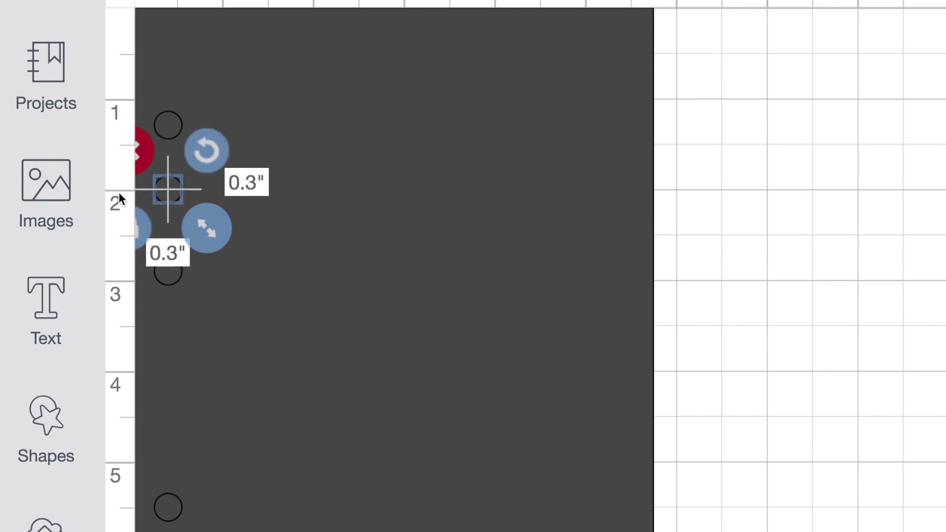
{"action": "left_click", "coordinate": [164, 276]}
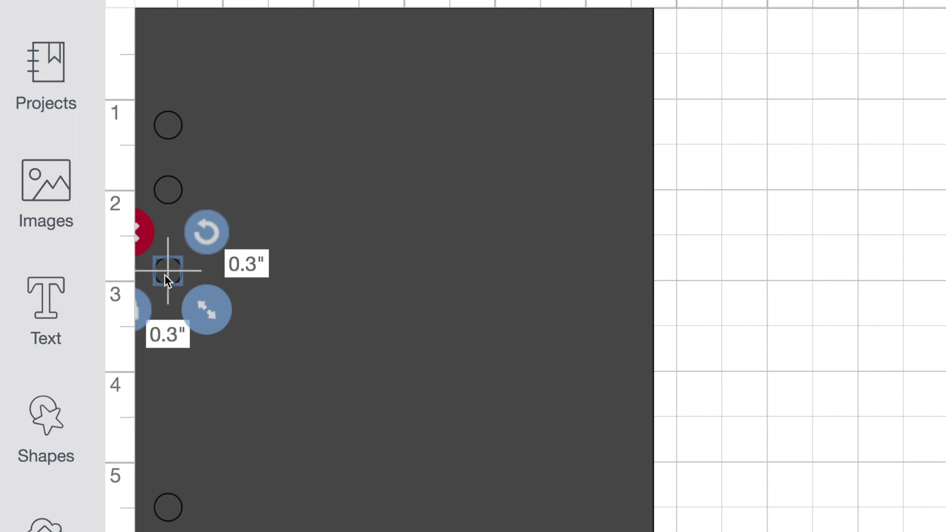
{"action": "left_click_drag", "start_coordinate": [165, 272], "coordinate": [167, 257]}
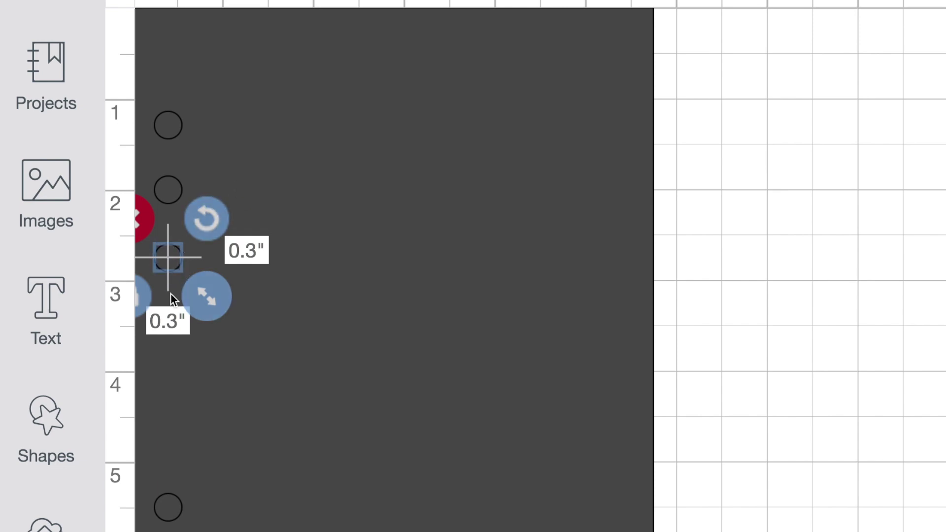
Step: Raise the lower-group holes to about 5.352 in and 6.139 in
{"action": "scroll", "coordinate": [181, 380], "scroll_direction": "down", "scroll_amount": 5}
{"action": "left_click", "coordinate": [171, 365]}
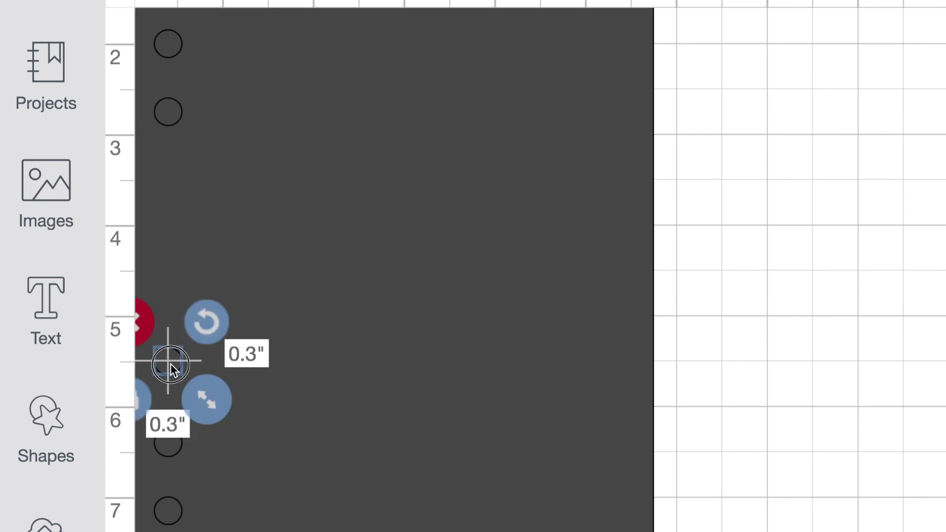
{"action": "left_click_drag", "start_coordinate": [170, 363], "coordinate": [169, 365]}
{"action": "left_click", "coordinate": [166, 445]}
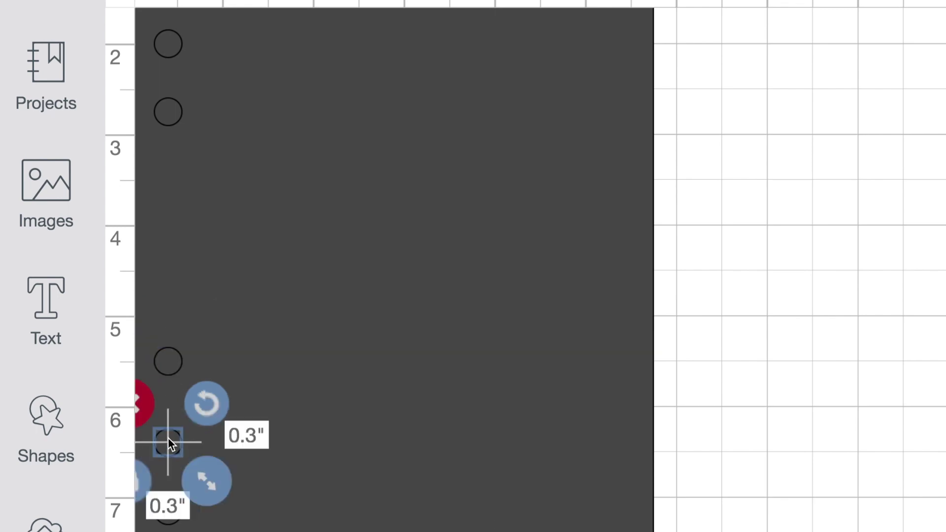
{"action": "left_click_drag", "start_coordinate": [168, 437], "coordinate": [167, 413]}
{"action": "scroll", "coordinate": [167, 430], "scroll_direction": "down", "scroll_amount": 3}
Step: Select the page rectangle and all six punch-hole circles with Select All
{"action": "left_click", "coordinate": [335, 332]}
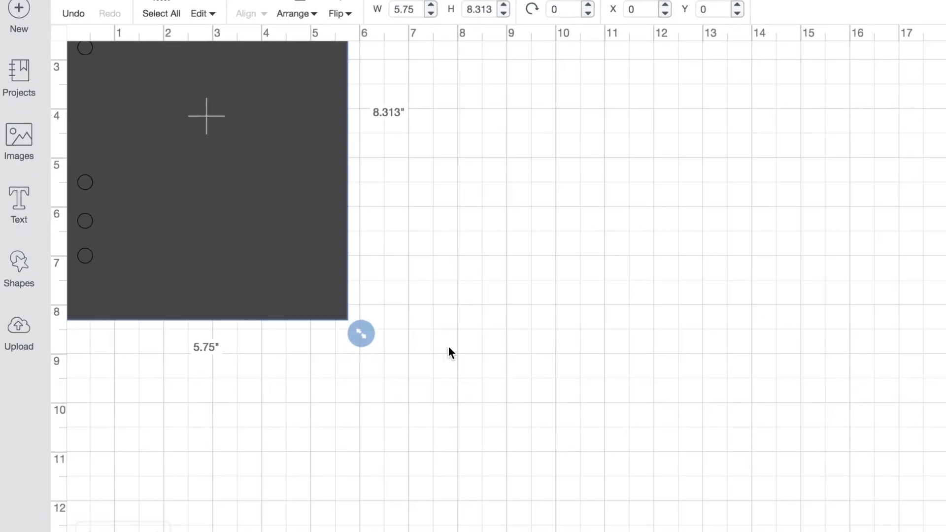
{"action": "scroll", "coordinate": [449, 348], "scroll_direction": "up", "scroll_amount": 3}
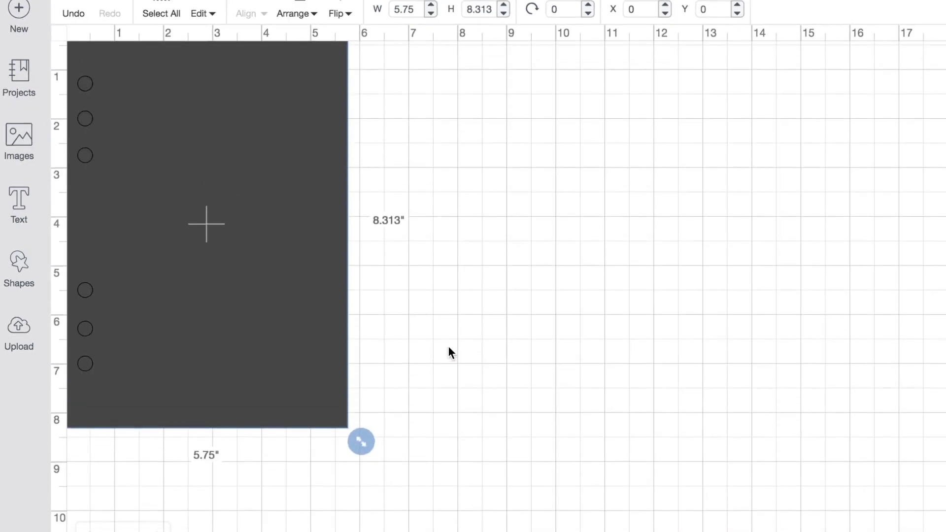
{"action": "scroll", "coordinate": [446, 359], "scroll_direction": "up", "scroll_amount": 1}
{"action": "left_click_drag", "start_coordinate": [432, 387], "coordinate": [68, 169]}
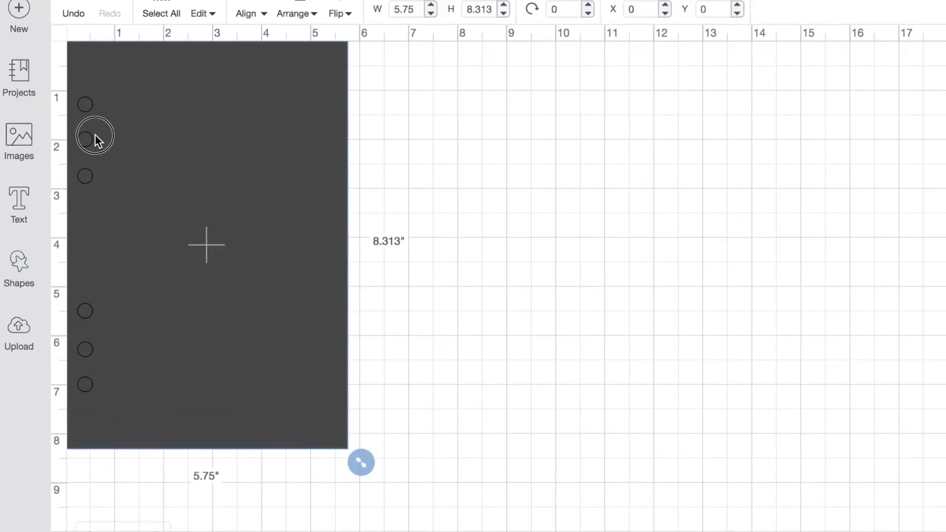
{"action": "left_click_drag", "start_coordinate": [438, 366], "coordinate": [89, 145]}
{"action": "left_click", "coordinate": [587, 225]}
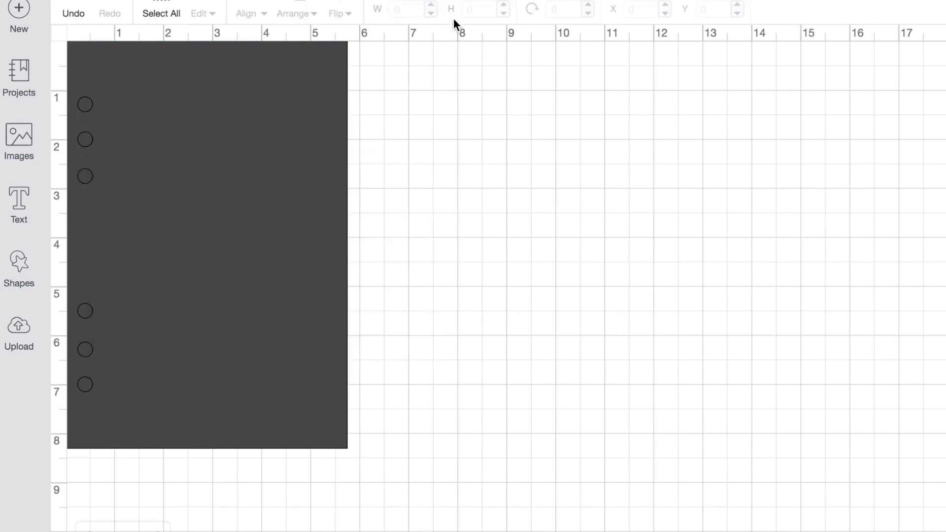
{"action": "left_click", "coordinate": [162, 4]}
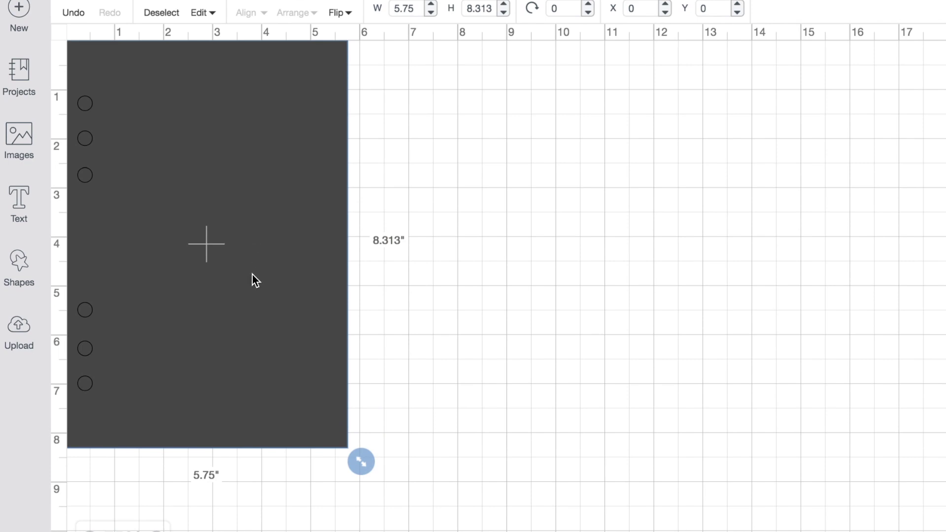
Step: Duplicate the page with its holes and rotate the copy upside down
{"action": "key", "text": "ctrl+d"}
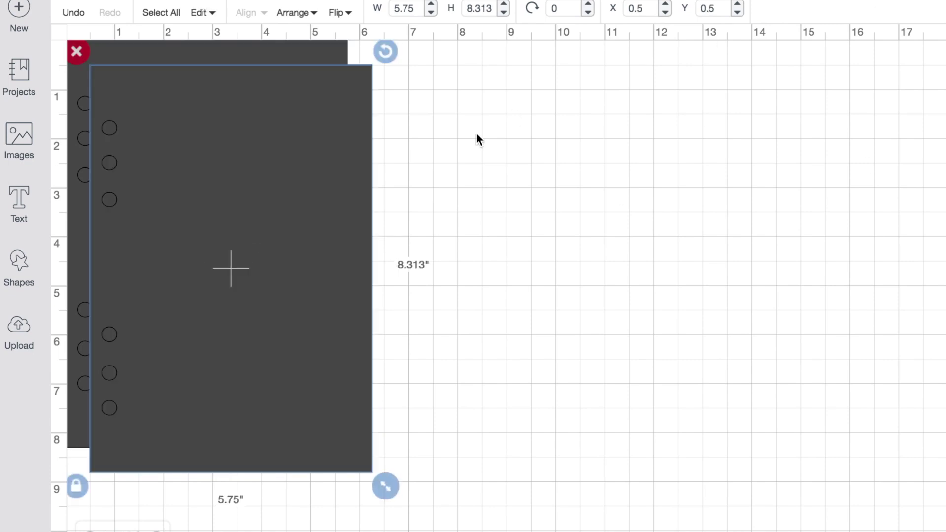
{"action": "left_click_drag", "start_coordinate": [339, 186], "coordinate": [545, 173]}
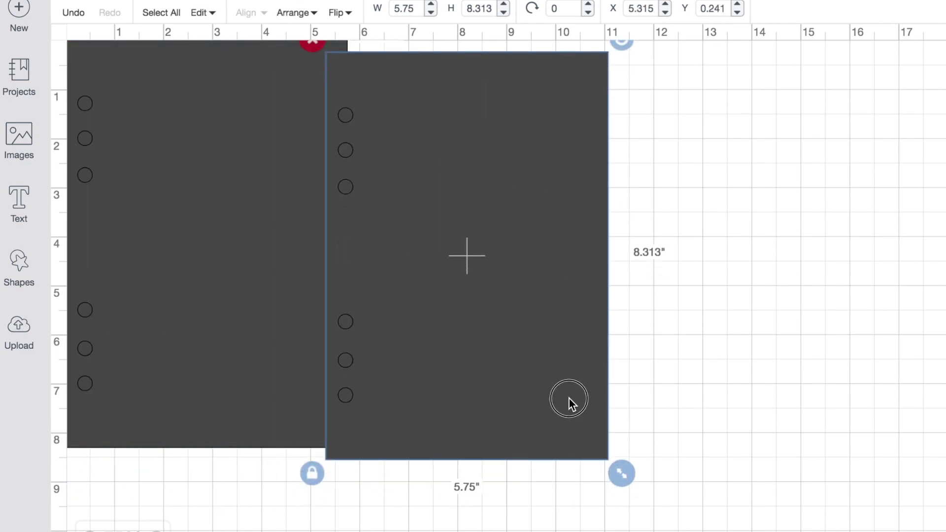
{"action": "left_click_drag", "start_coordinate": [569, 398], "coordinate": [563, 418]}
{"action": "left_click_drag", "start_coordinate": [615, 59], "coordinate": [421, 335]}
Step: Straighten the rotated page and butt both pages edge to edge, tops aligned
{"action": "left_click_drag", "start_coordinate": [331, 293], "coordinate": [716, 250]}
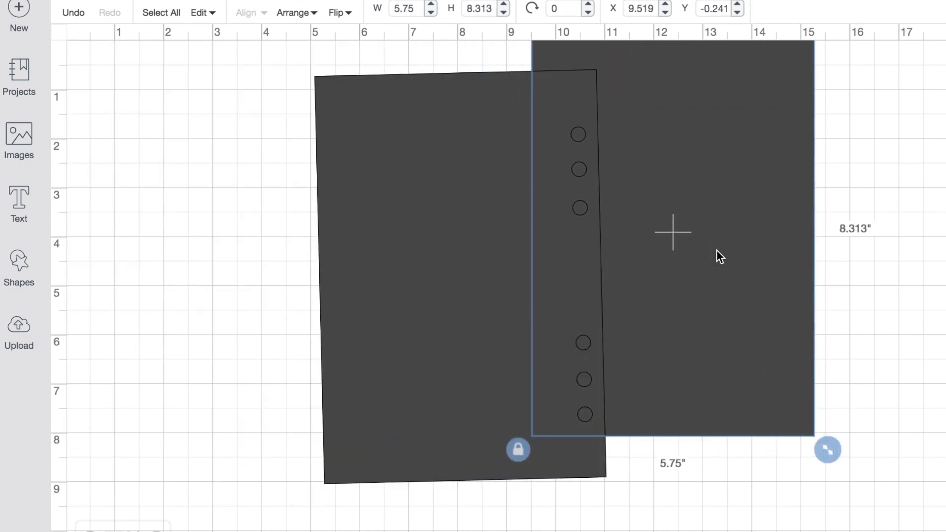
{"action": "left_click_drag", "start_coordinate": [435, 292], "coordinate": [294, 265]}
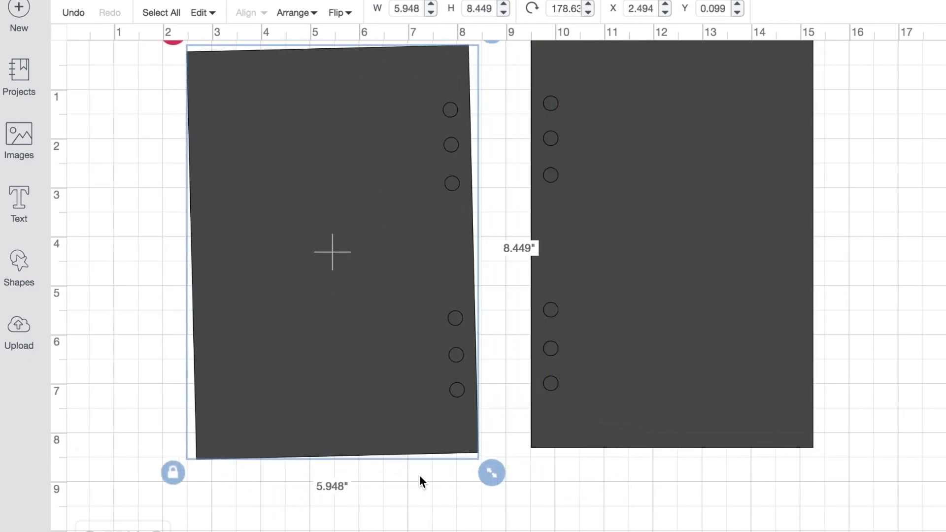
{"action": "left_click_drag", "start_coordinate": [587, 293], "coordinate": [540, 292]}
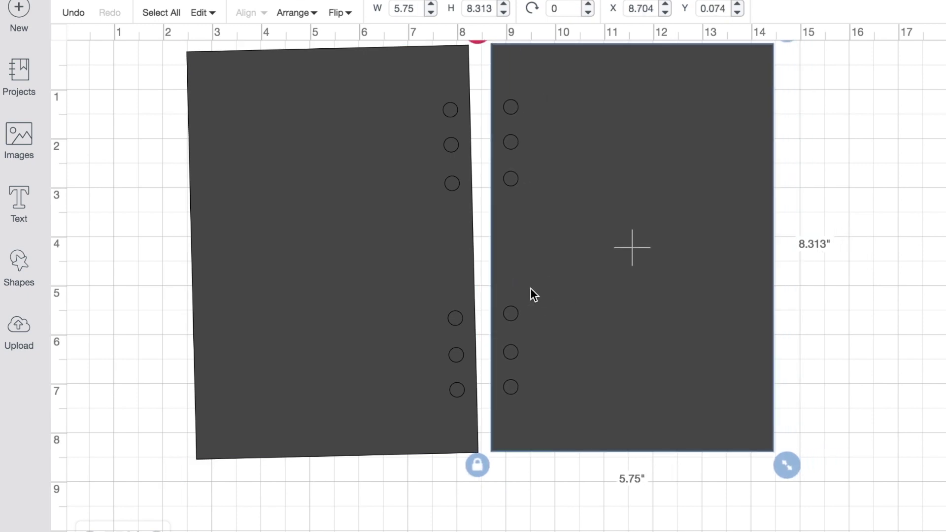
{"action": "left_click_drag", "start_coordinate": [465, 247], "coordinate": [460, 262]}
{"action": "left_click_drag", "start_coordinate": [493, 43], "coordinate": [492, 49]}
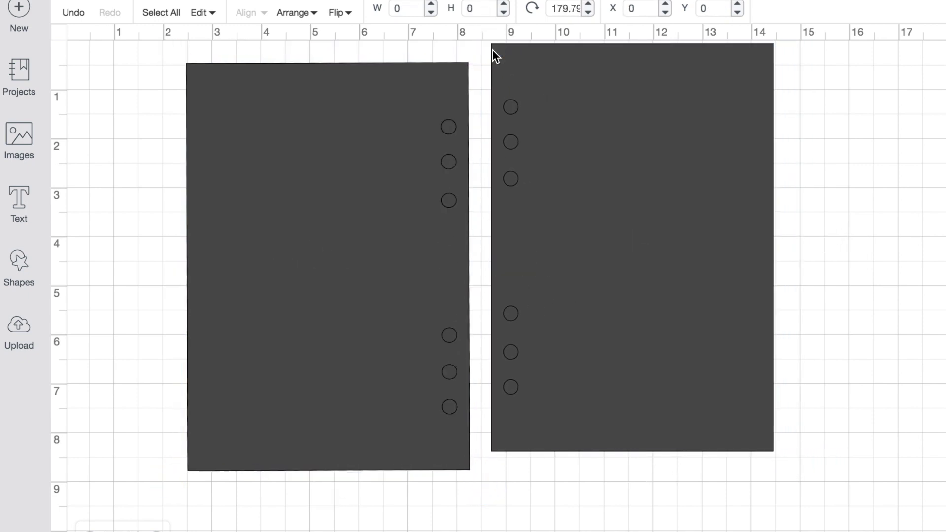
{"action": "left_click_drag", "start_coordinate": [521, 79], "coordinate": [504, 87]}
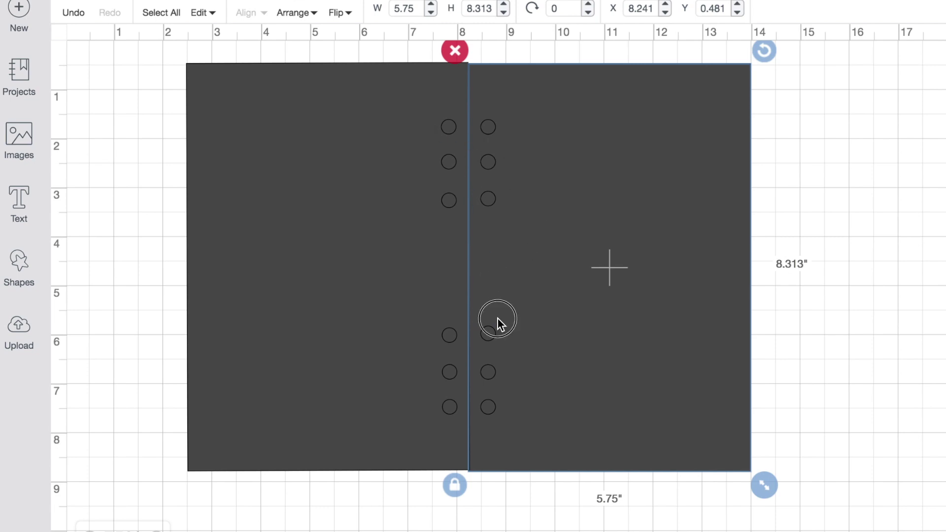
{"action": "left_click_drag", "start_coordinate": [497, 318], "coordinate": [497, 317]}
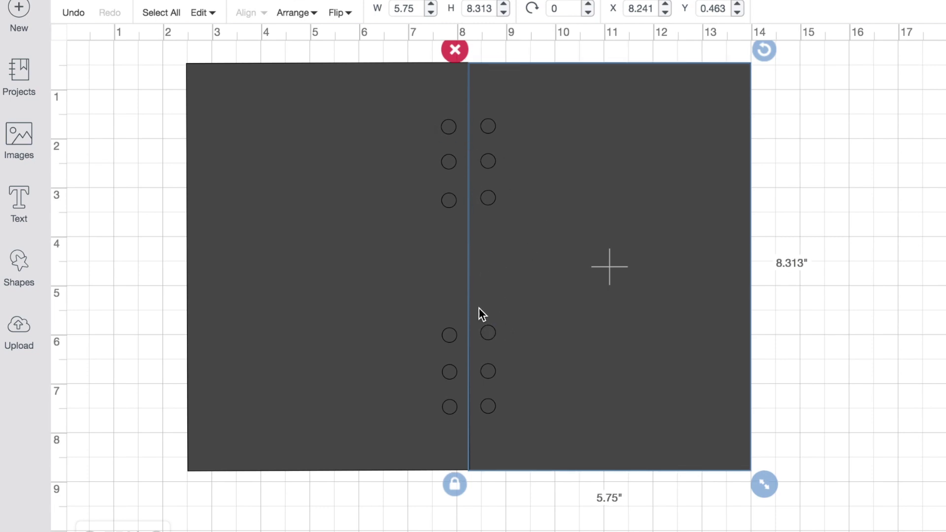
{"action": "left_click", "coordinate": [431, 339]}
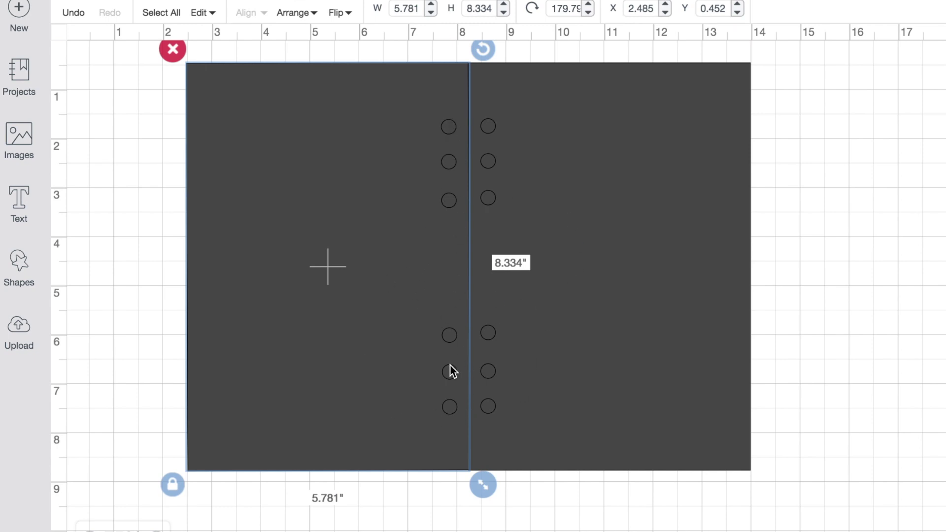
{"action": "left_click_drag", "start_coordinate": [668, 211], "coordinate": [682, 209]}
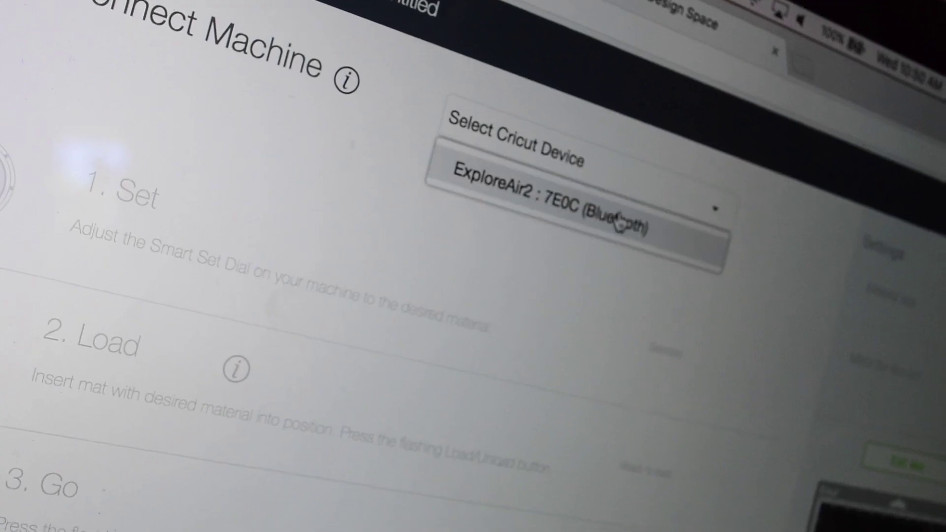
Step: Select the ExploreAir2 from the Cricut device list as the cutting machine
{"action": "left_click", "coordinate": [620, 222]}
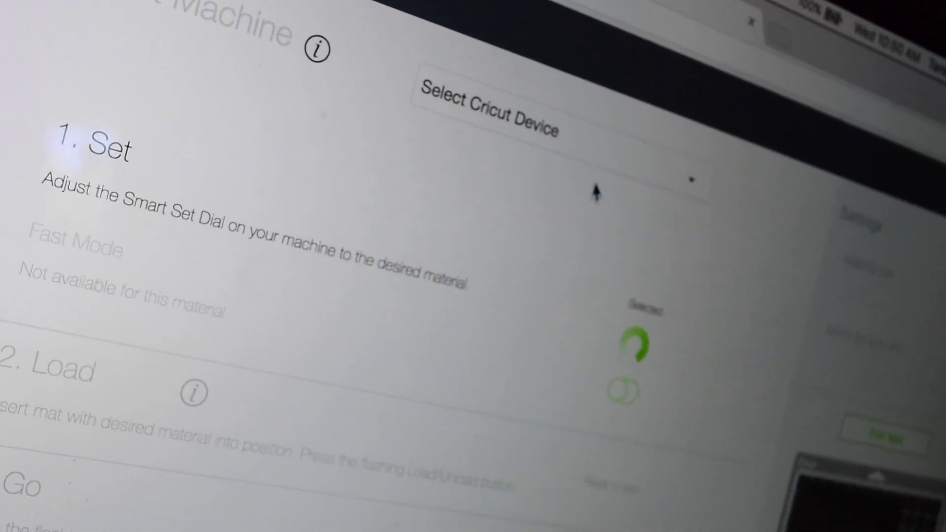